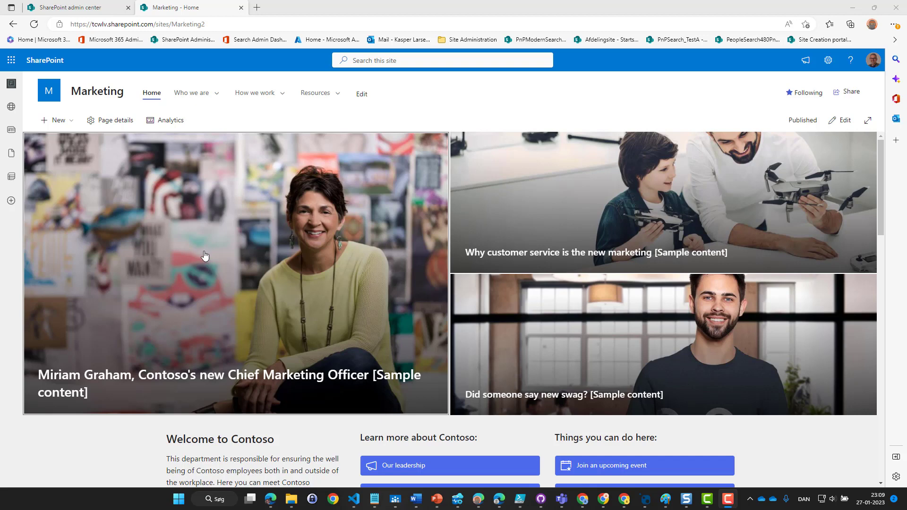
# Open the Marketing site's Our team page from Who we are, review its sections, and enter edit mode
pyautogui.moveTo(198, 93)
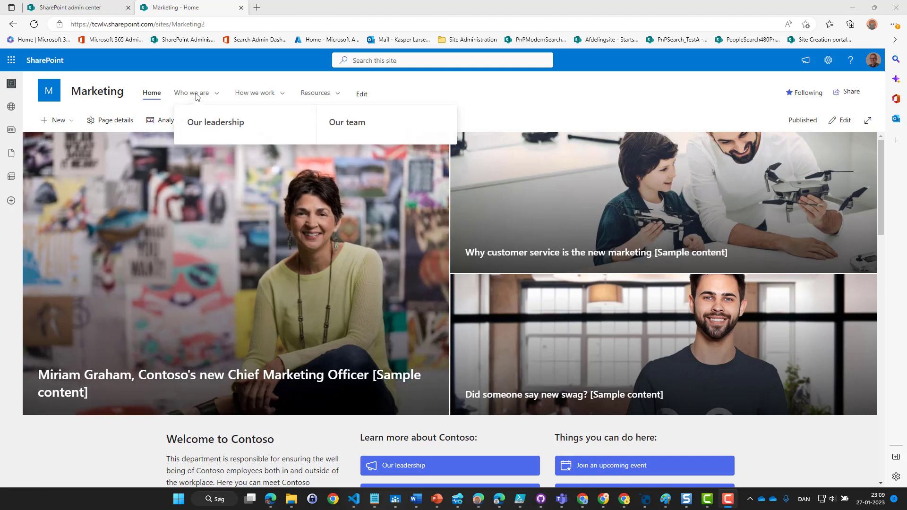
pyautogui.click(352, 125)
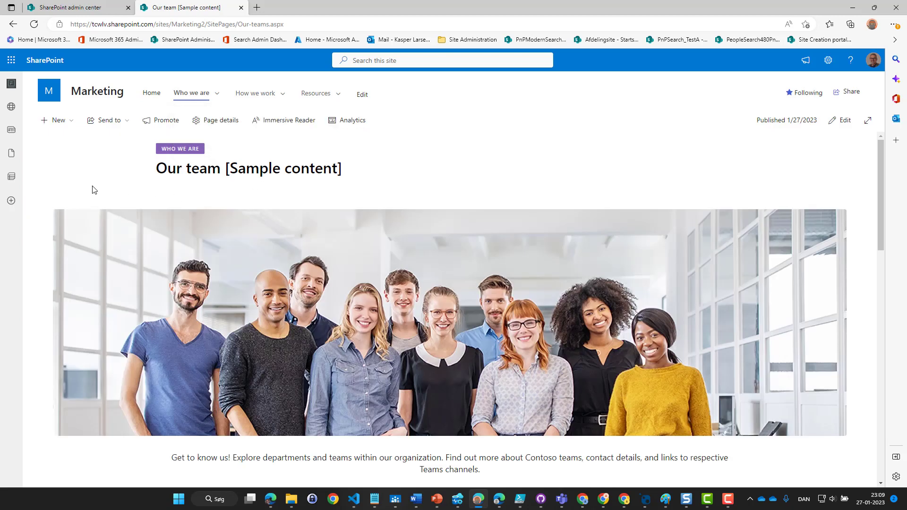
pyautogui.scroll(-5, 93, 190)
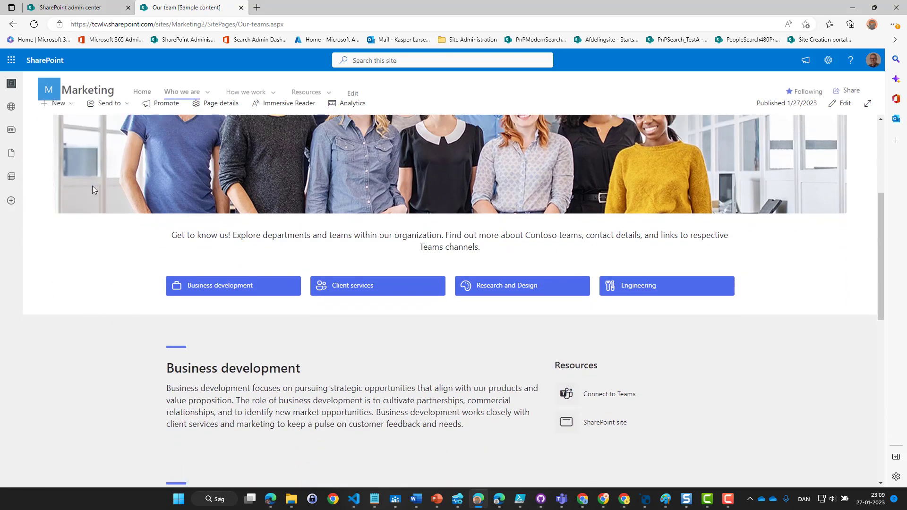
pyautogui.scroll(-8, 93, 189)
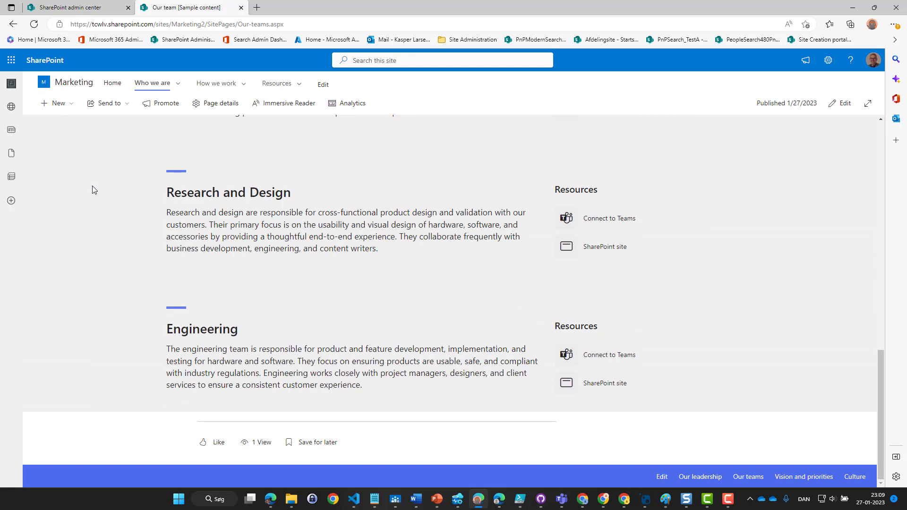
pyautogui.scroll(7, 93, 189)
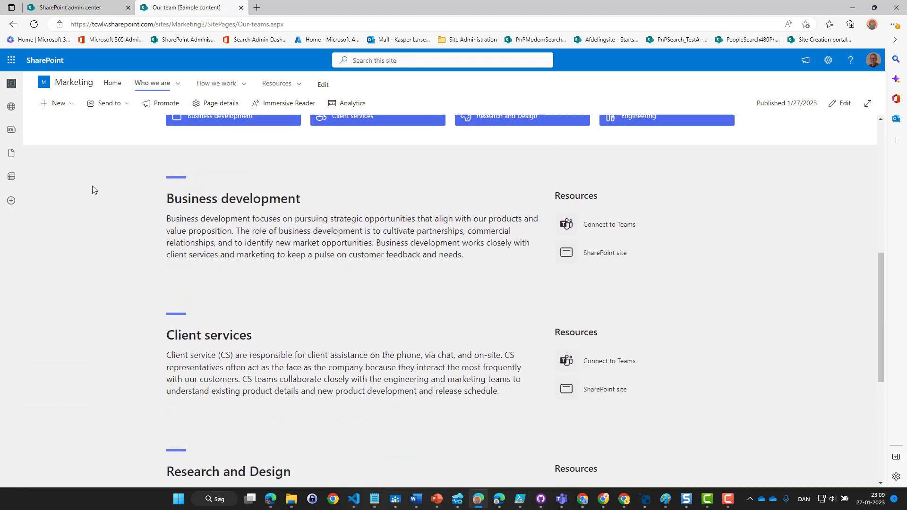
pyautogui.click(841, 121)
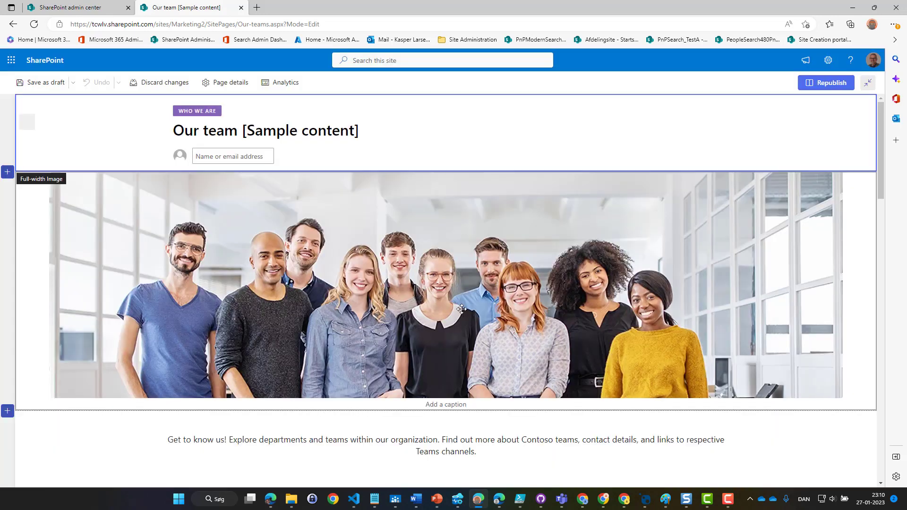
# Change the Business development section's layout to three columns
pyautogui.scroll(-6, 94, 378)
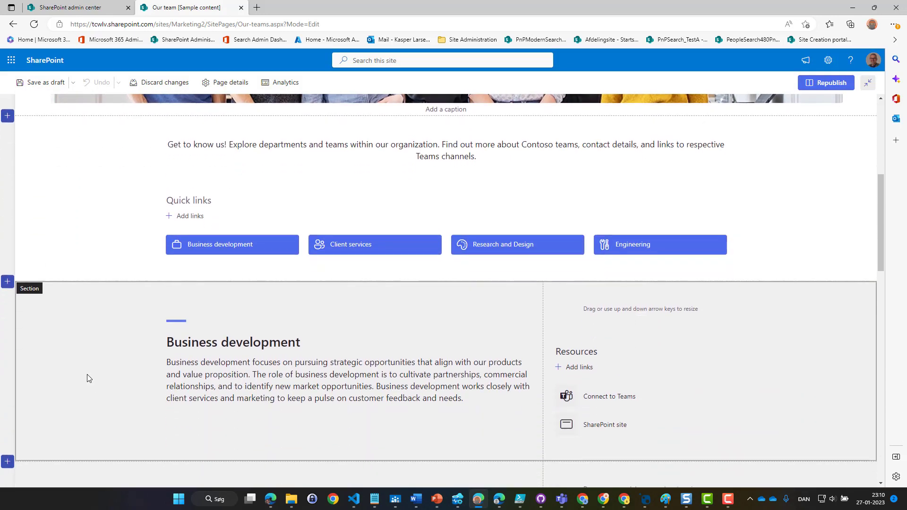
pyautogui.click(83, 374)
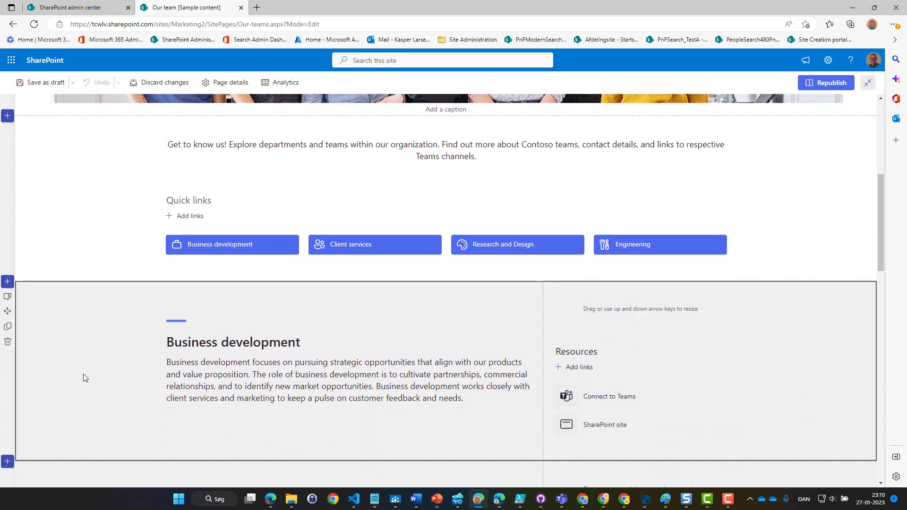
pyautogui.click(7, 296)
pyautogui.click(852, 150)
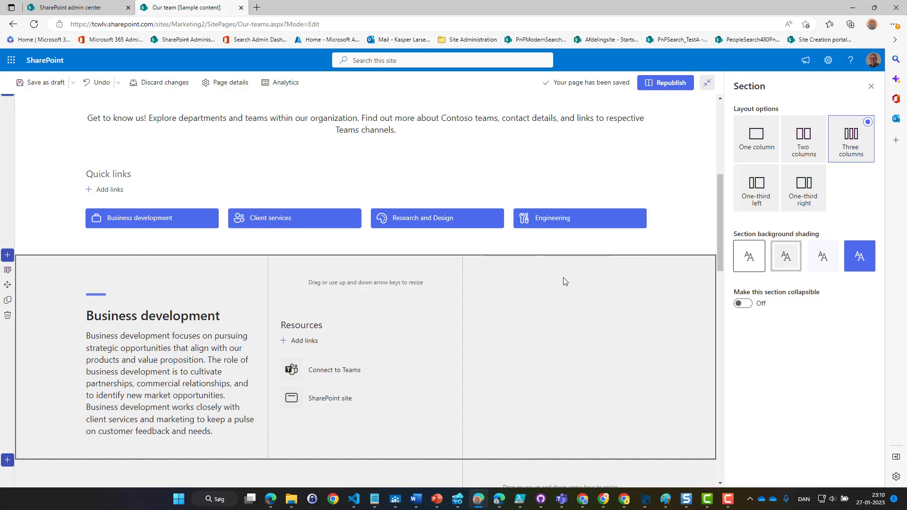
# Republish the Our team page, leaving the new third column empty
pyautogui.click(561, 264)
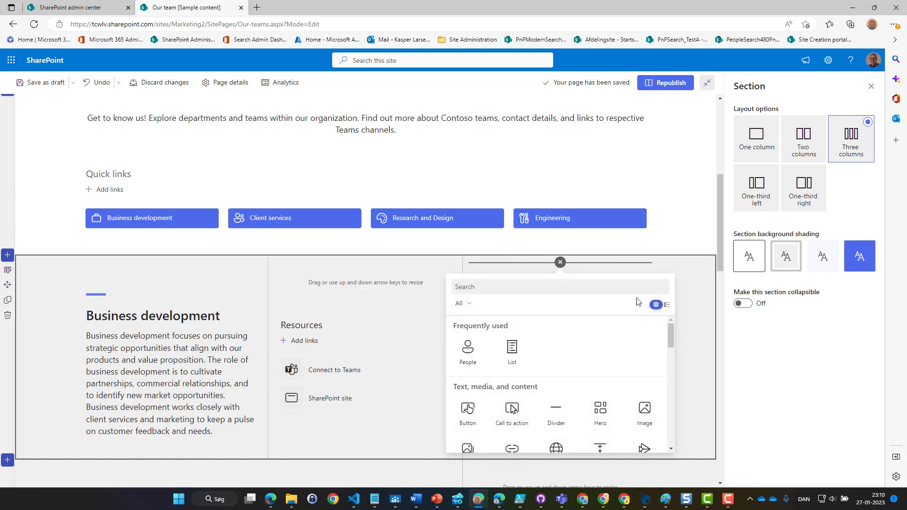
pyautogui.moveTo(670, 330)
pyautogui.mouseDown()
pyautogui.moveTo(682, 367)
pyautogui.moveTo(674, 433)
pyautogui.moveTo(677, 358)
pyautogui.moveTo(673, 320)
pyautogui.moveTo(664, 320)
pyautogui.mouseUp()
pyautogui.click(695, 293)
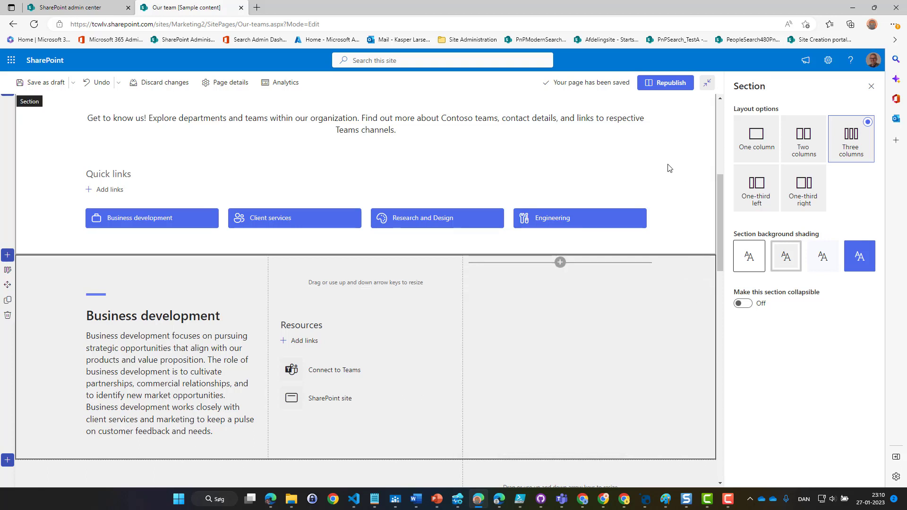
pyautogui.click(667, 86)
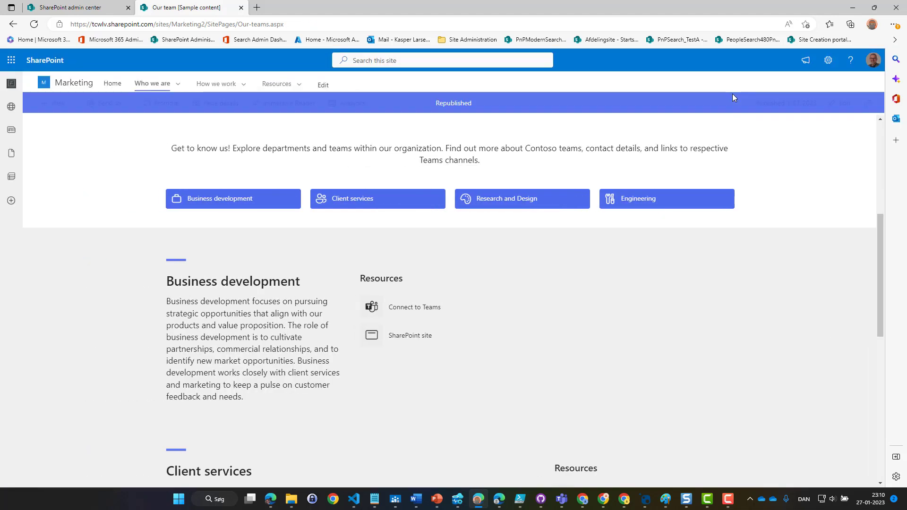
# Add the PnP Modern Search - Search Web Parts - v4 app via Add an app, then go back to Marketing
pyautogui.click(828, 61)
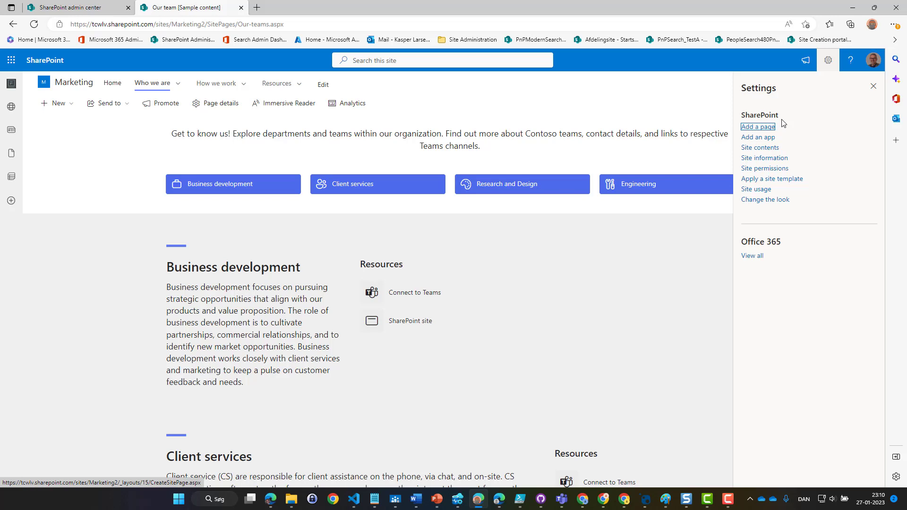
pyautogui.click(759, 137)
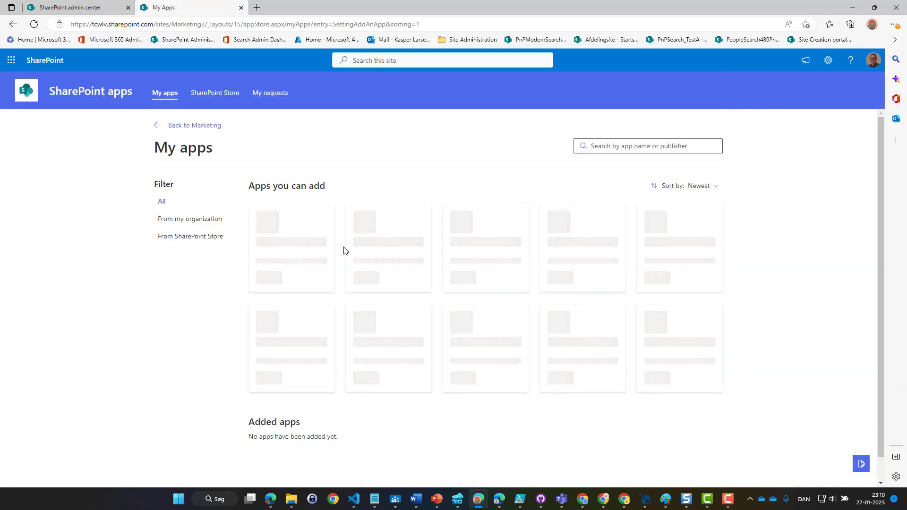
pyautogui.click(264, 302)
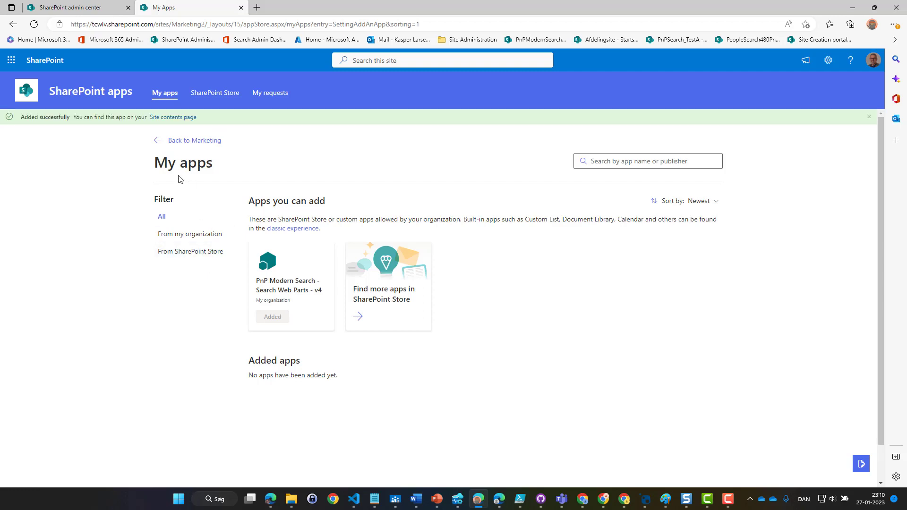
pyautogui.click(176, 141)
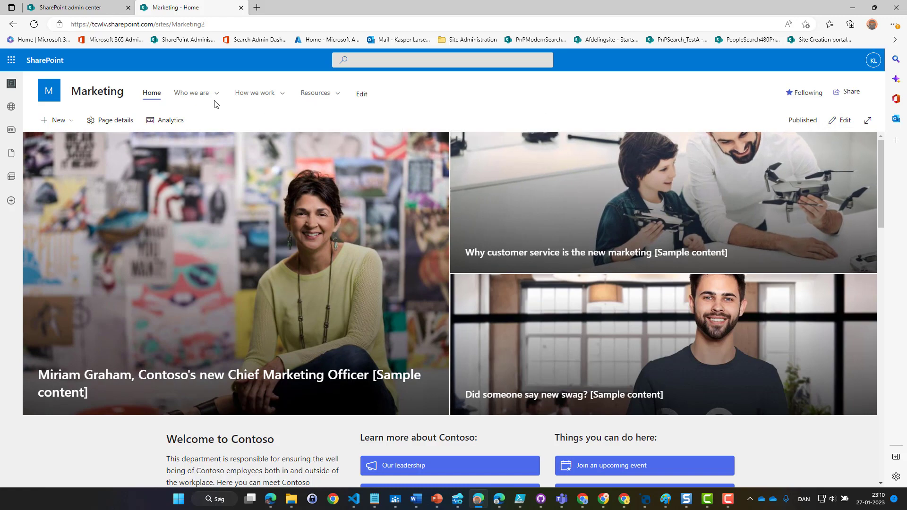
# Reopen the Our team page under Who we are in edit mode
pyautogui.moveTo(206, 95)
pyautogui.click(343, 125)
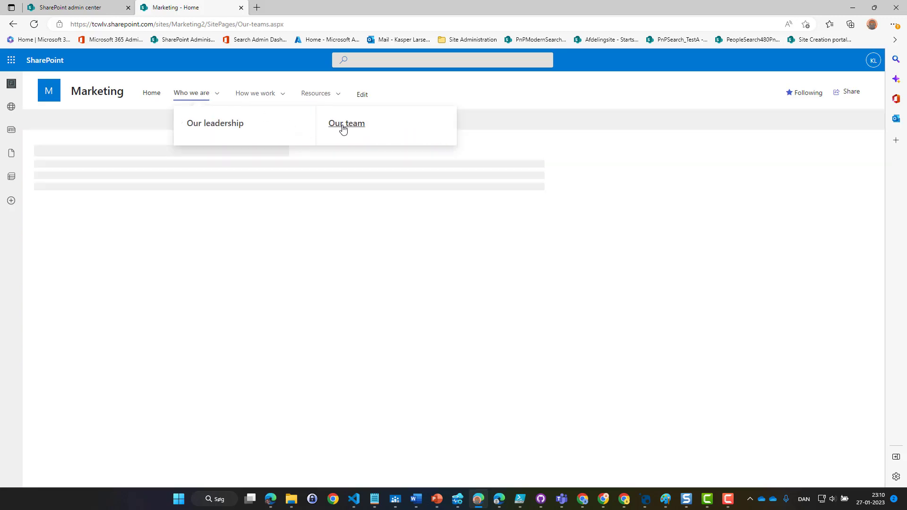
pyautogui.click(841, 120)
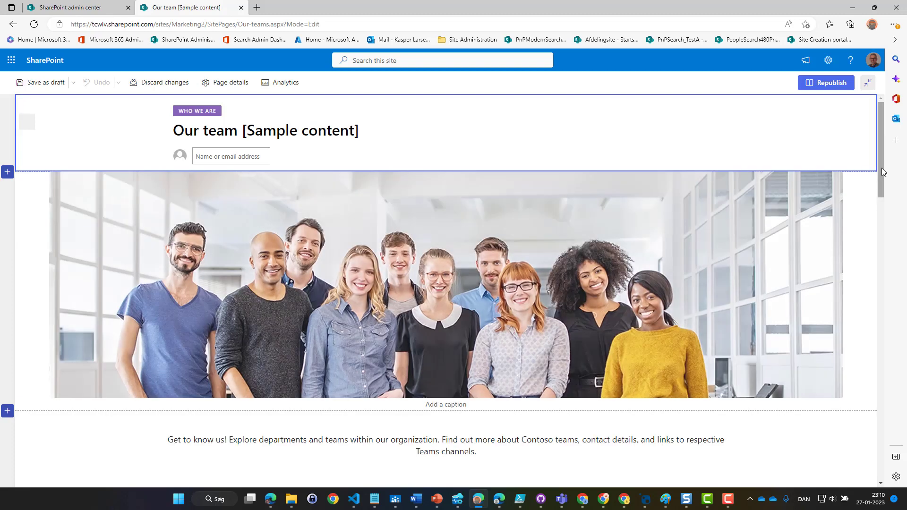
# Insert a PnP - Search Results web part in the third column and bring up its settings
pyautogui.moveTo(881, 171); pyautogui.dragTo(870, 266)
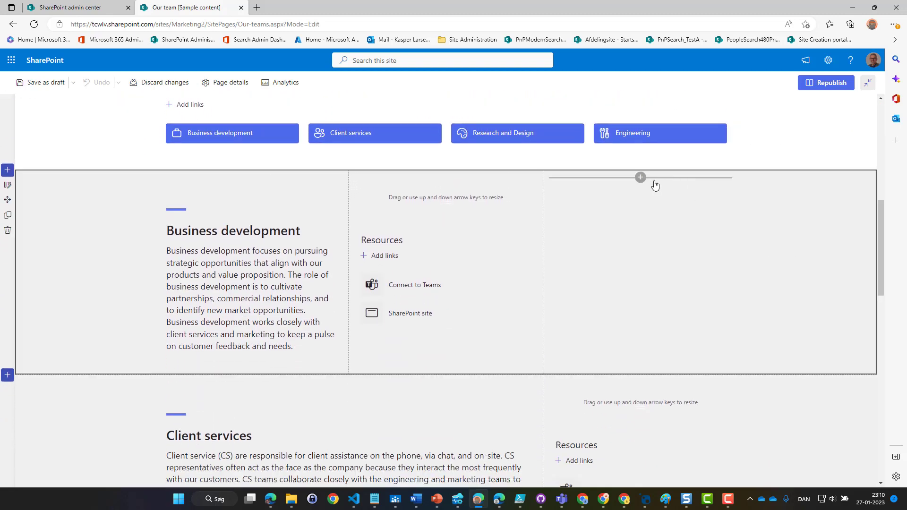
pyautogui.click(642, 178)
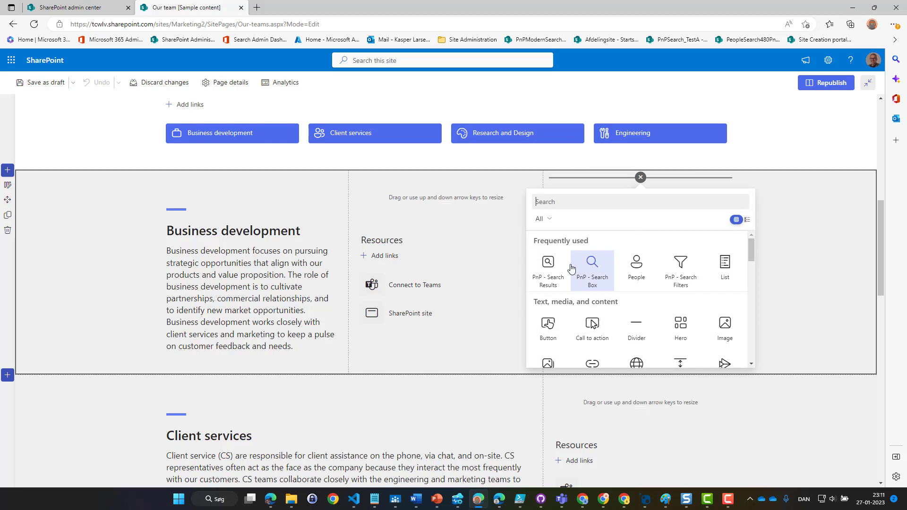
pyautogui.click(550, 264)
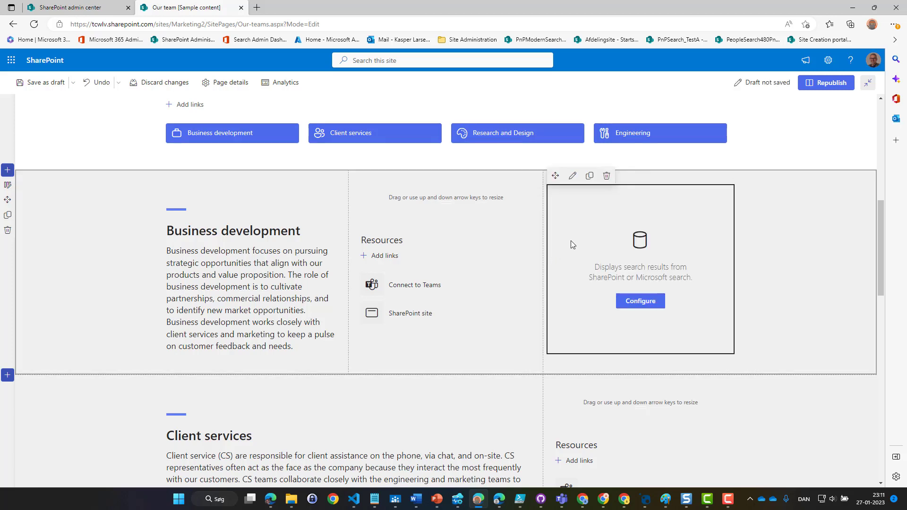
pyautogui.click(572, 177)
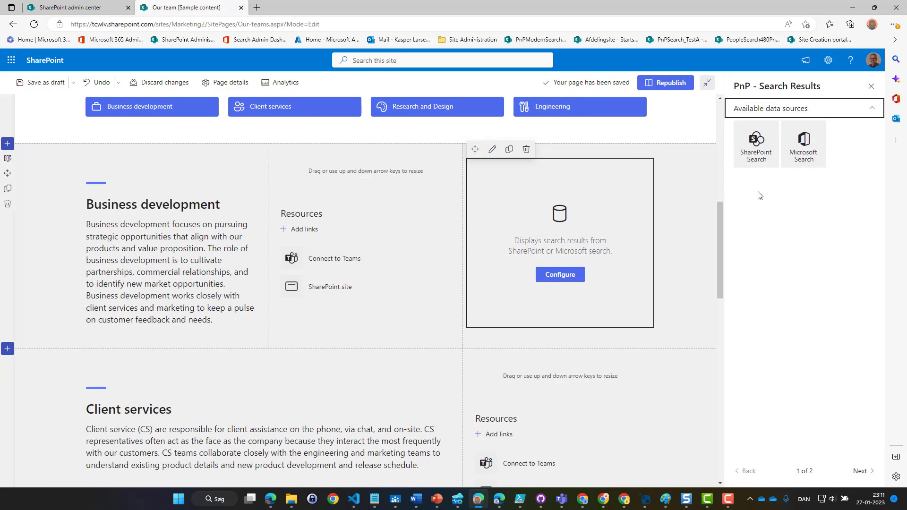
# Choose SharePoint Search as data source and change Result Source Id from LocalSharePointResults to LocalPeopleResults
pyautogui.click(757, 157)
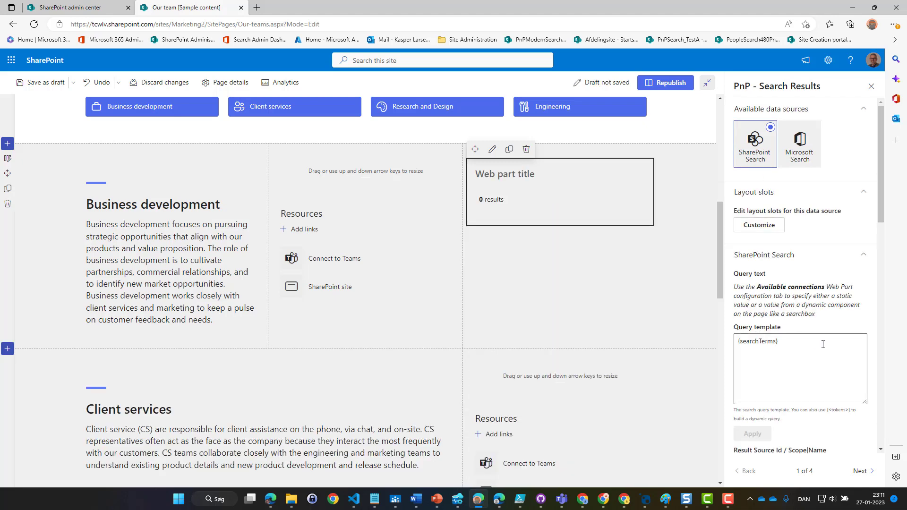
pyautogui.moveTo(883, 204); pyautogui.dragTo(883, 269)
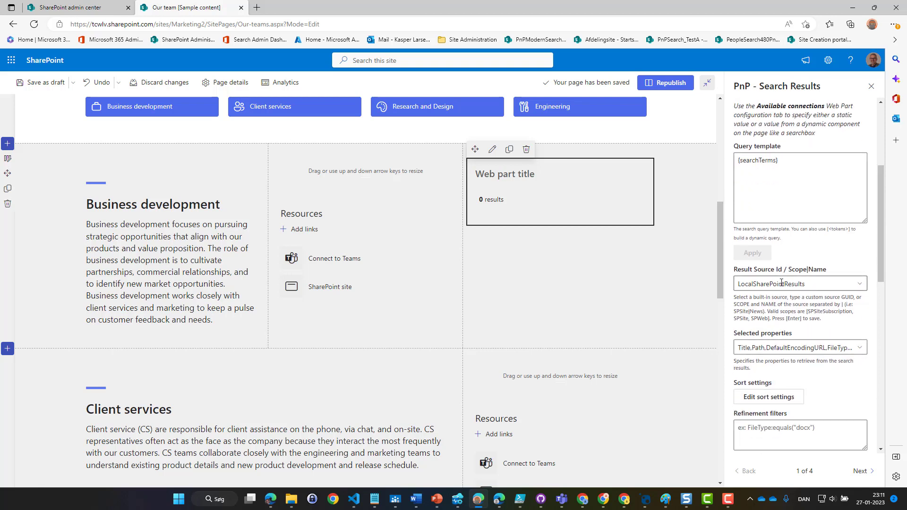
pyautogui.click(859, 286)
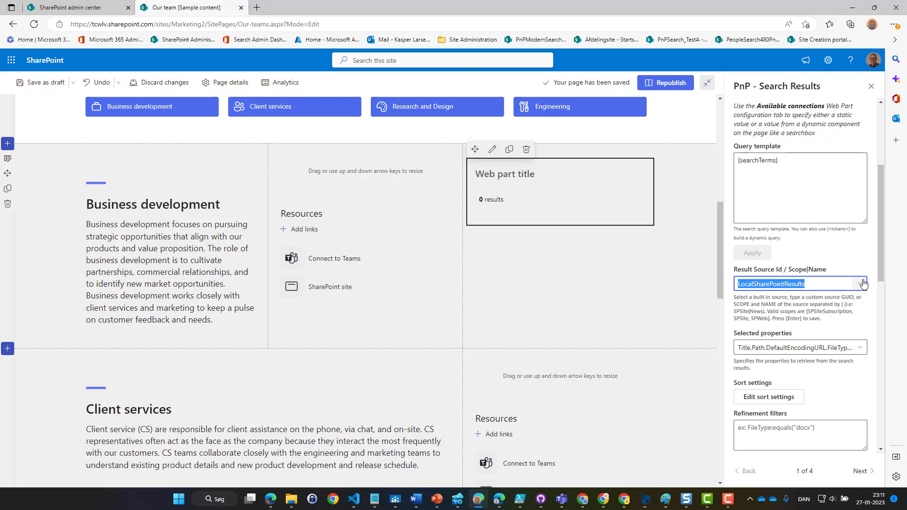
pyautogui.click(862, 284)
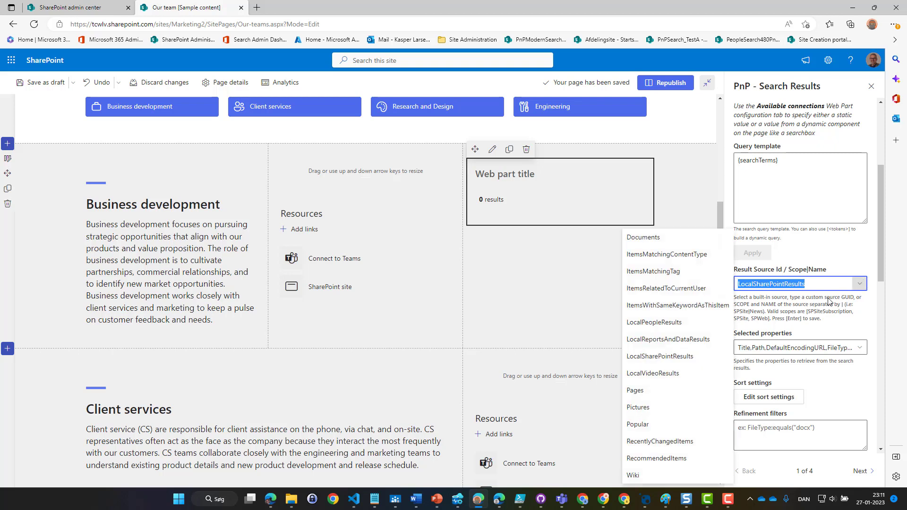
pyautogui.click(660, 325)
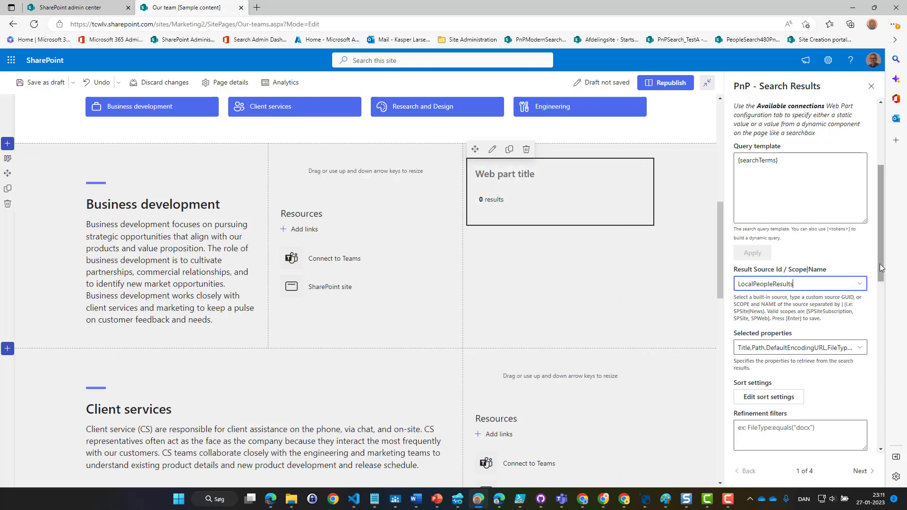
pyautogui.moveTo(878, 268); pyautogui.dragTo(899, 388)
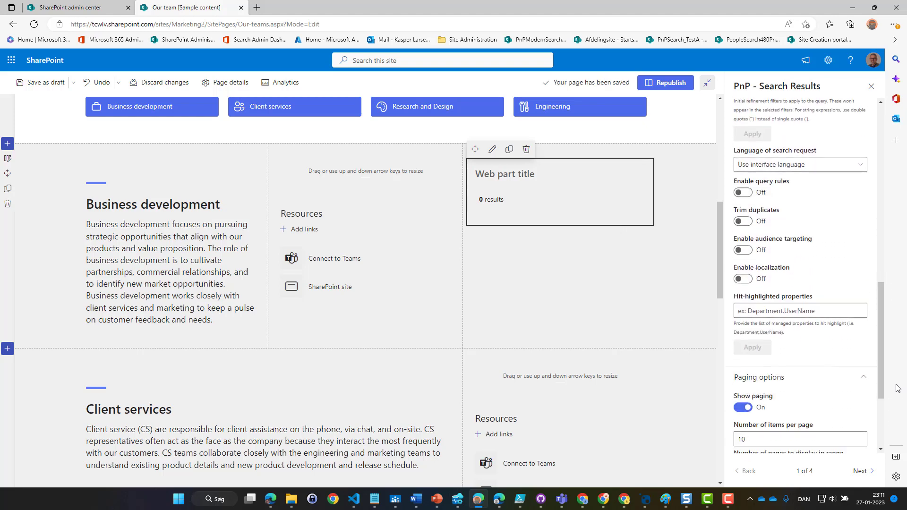
# Pick the People layout on page 2, then enter Department:Marketing in the Query template
pyautogui.click(865, 471)
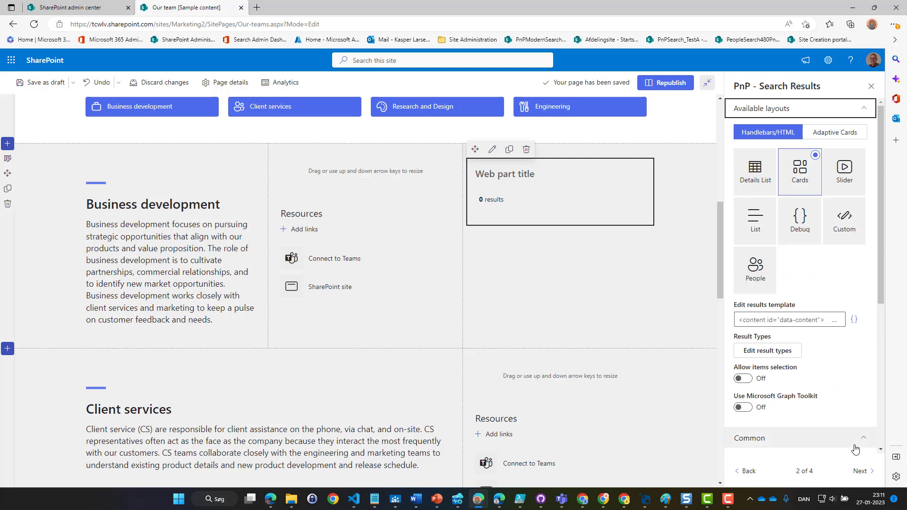
pyautogui.click(758, 274)
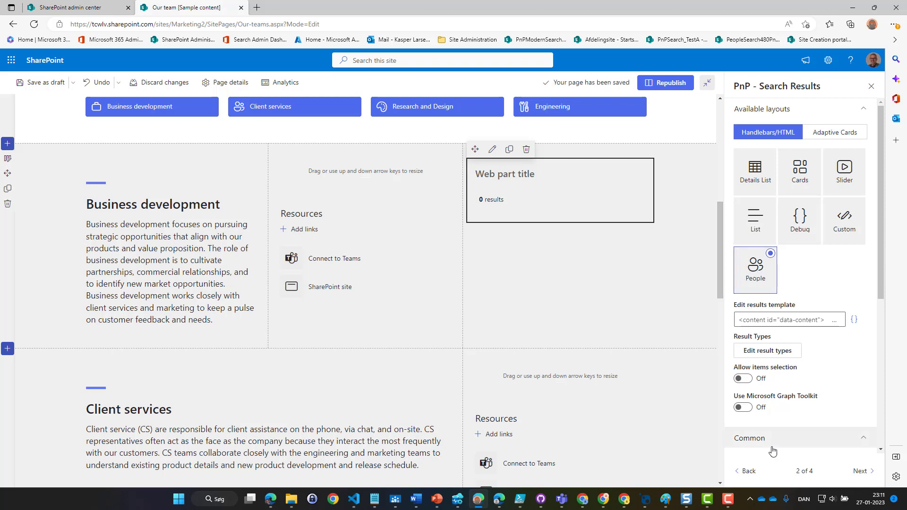
pyautogui.click(746, 471)
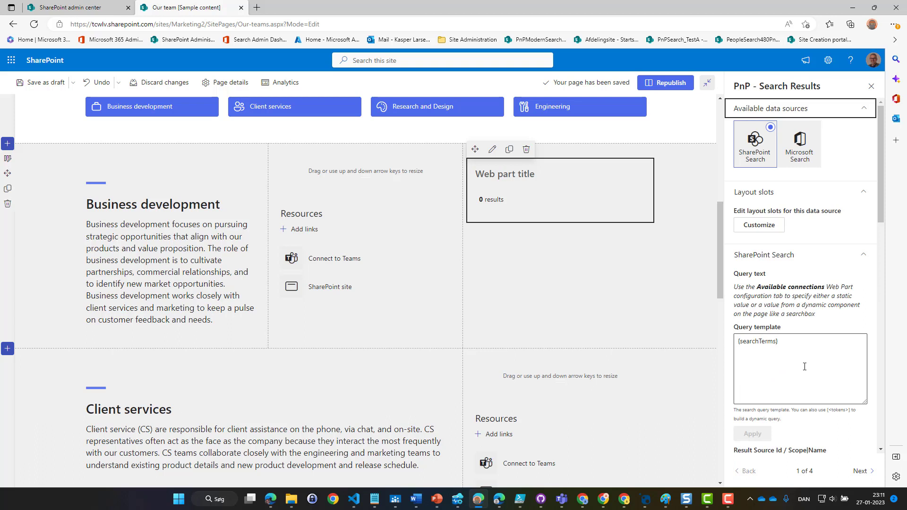
pyautogui.click(811, 348)
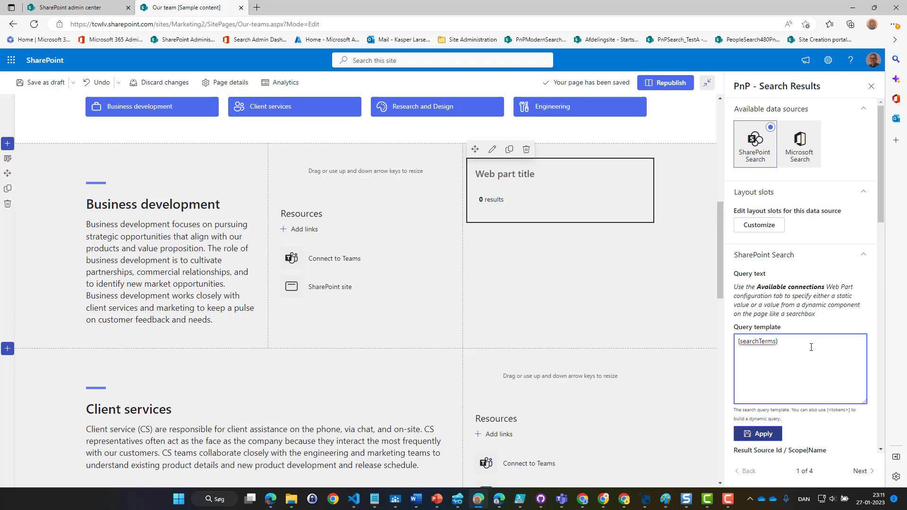
pyautogui.write('Department:Marketing')
# Apply the query template '{searchTerms} Department:Marketing', listing 4 people
pyautogui.click(760, 435)
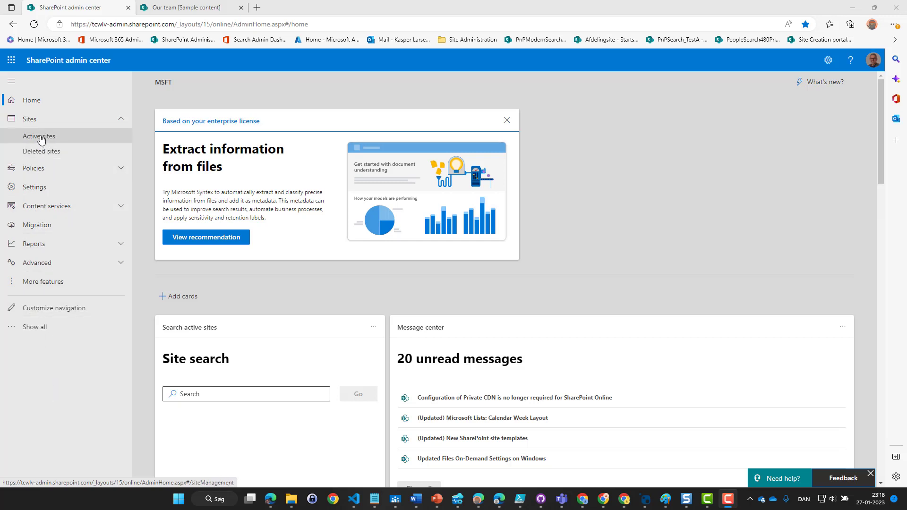
# In the Term store, select the Marketing term under People > Department > Marketing Division
pyautogui.click(33, 282)
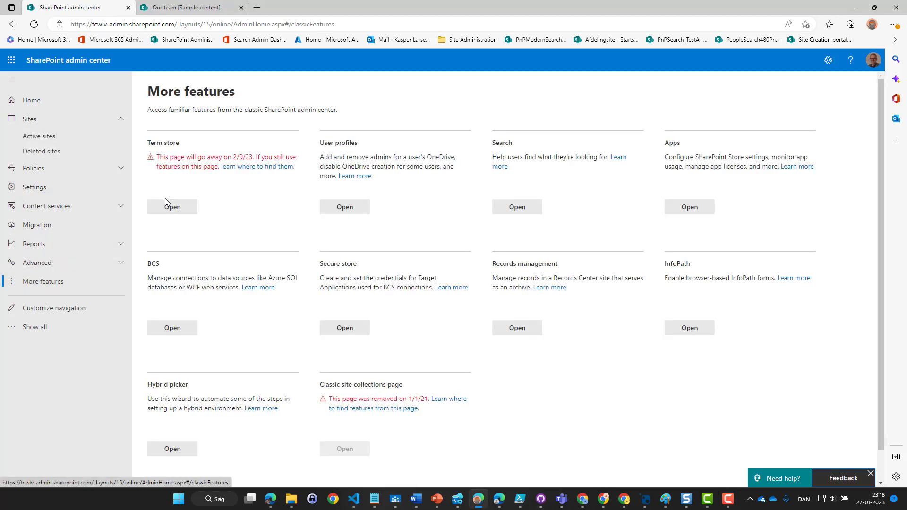
pyautogui.click(172, 207)
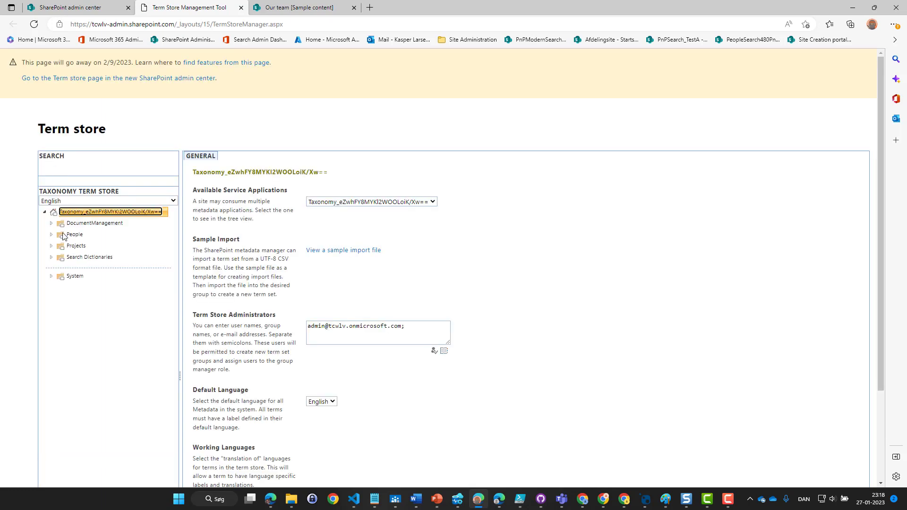
pyautogui.click(51, 235)
pyautogui.click(59, 246)
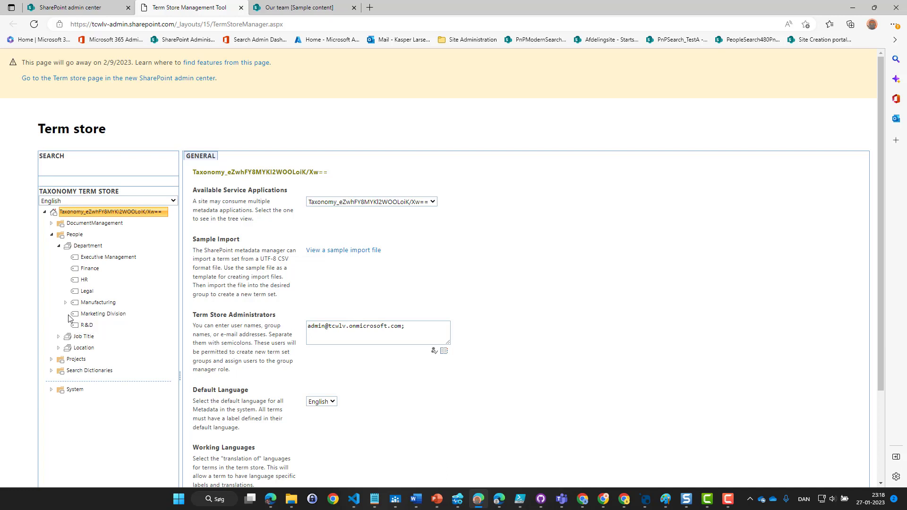
pyautogui.click(67, 314)
pyautogui.click(100, 326)
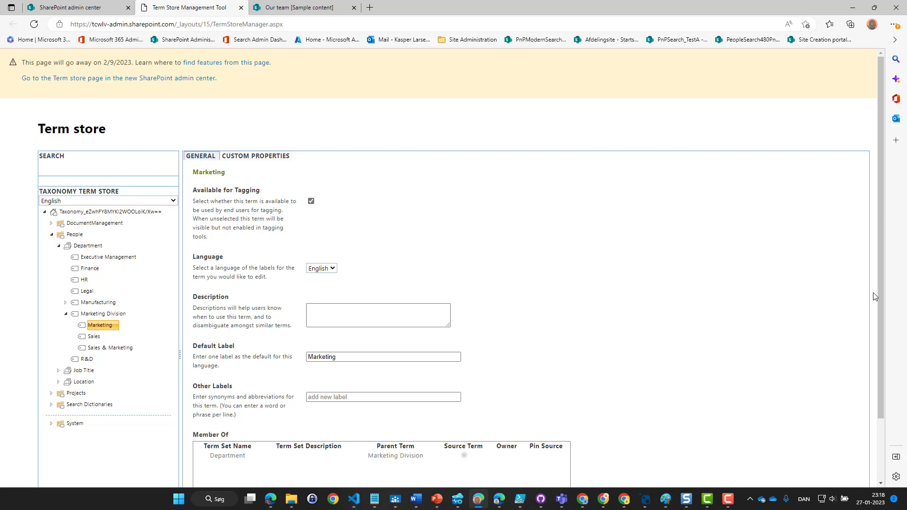
# Copy the Marketing term's Unique Identifier and return to the Our team page
pyautogui.scroll(-2, 880, 290)
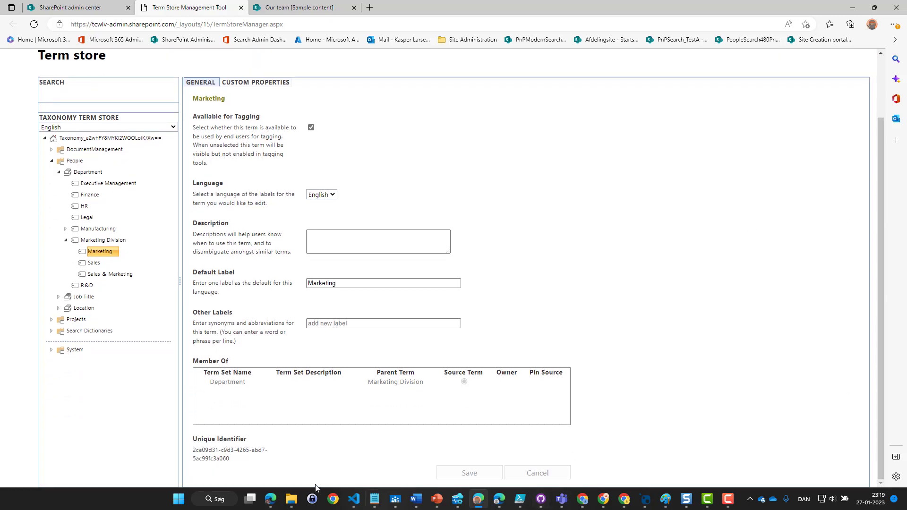
pyautogui.moveTo(231, 459); pyautogui.dragTo(194, 451)
pyautogui.hotkey('ctrl', 'c')
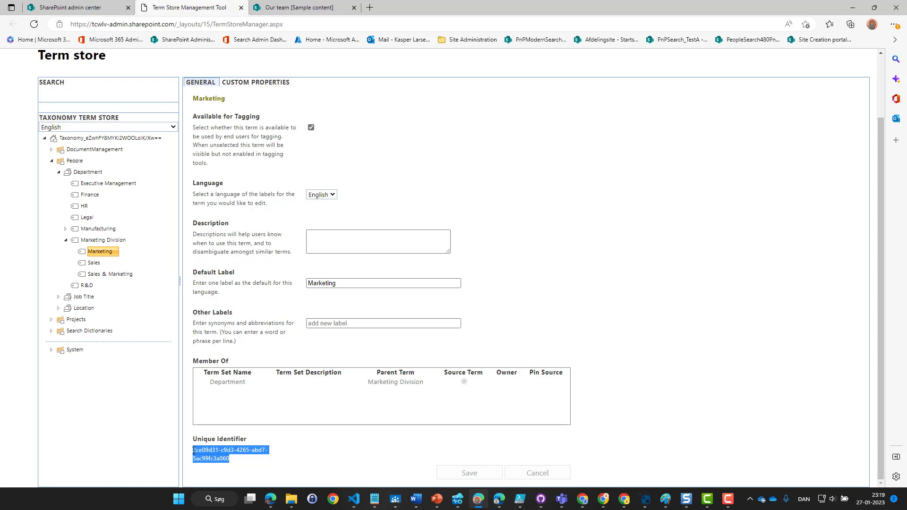
pyautogui.click(298, 9)
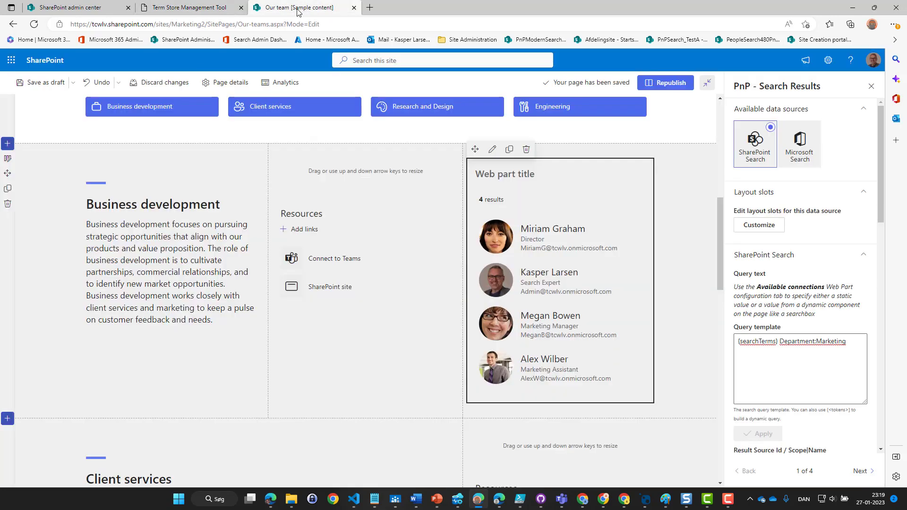
# Replace Marketing in the query with the term ID 2ce09d31-c9d3-4265-abd7-5ac99fc3a060
pyautogui.doubleClick(829, 340)
pyautogui.press('End')
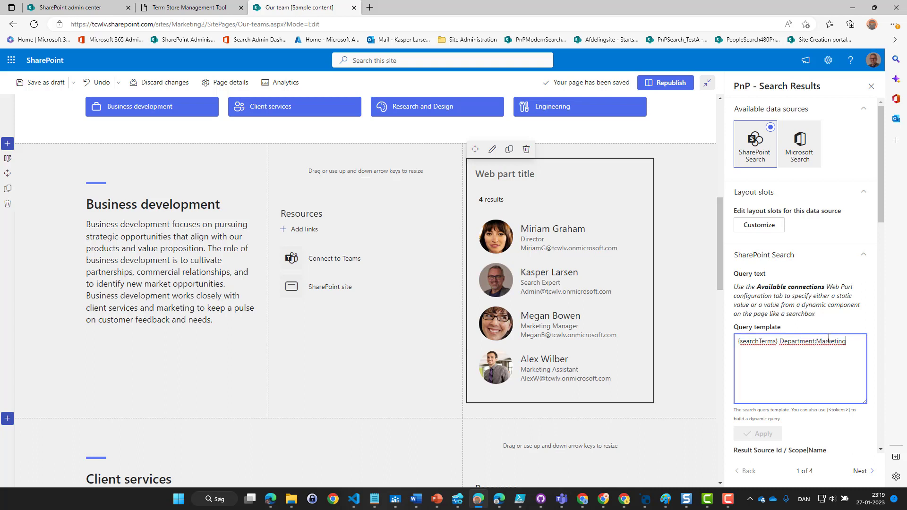
pyautogui.hotkey('ctrl', 'shift', 'Left')
pyautogui.hotkey('shift', 'Right')
pyautogui.hotkey('shift', 'Right')
pyautogui.hotkey('shift', 'Right')
pyautogui.hotkey('shift', 'Right')
pyautogui.hotkey('shift', 'Right')
pyautogui.hotkey('shift', 'Right')
pyautogui.hotkey('shift', 'Right')
pyautogui.hotkey('shift', 'Right')
pyautogui.hotkey('shift', 'Right')
pyautogui.hotkey('shift', 'Right')
pyautogui.hotkey('shift', 'Right')
pyautogui.hotkey('ctrl', 'v')
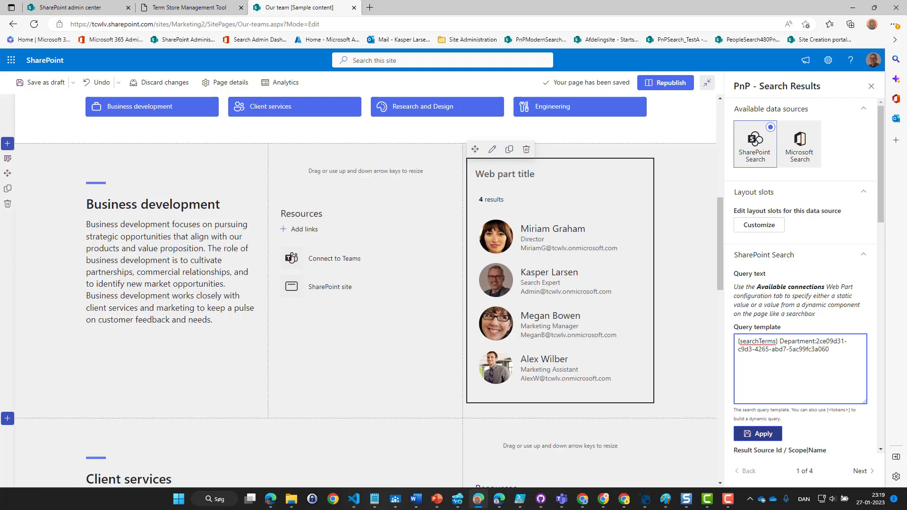
pyautogui.press('F10')
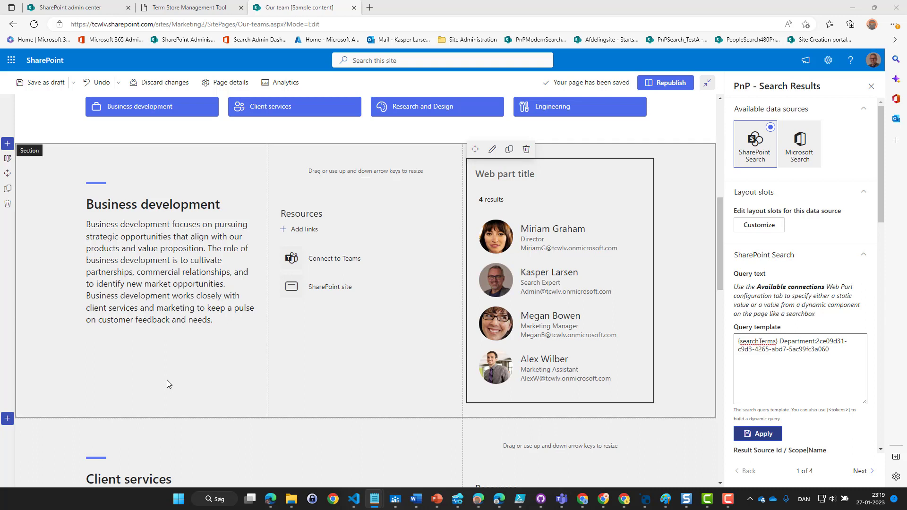
# Swap Department for owstaxIdSPShDepartment, delete {searchTerms}, and apply the query, narrowing results to 2 people
pyautogui.doubleClick(790, 341)
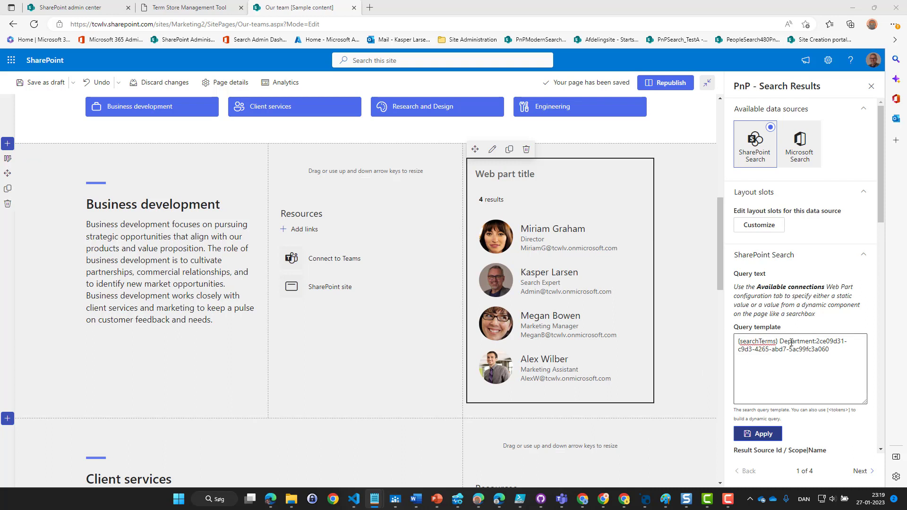
pyautogui.write('owstaxIdSPShDepartment')
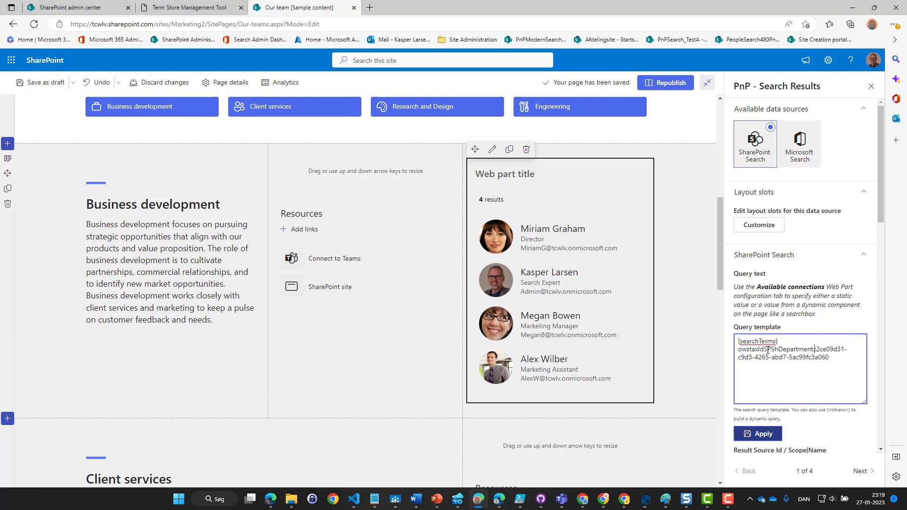
pyautogui.press('Delete')
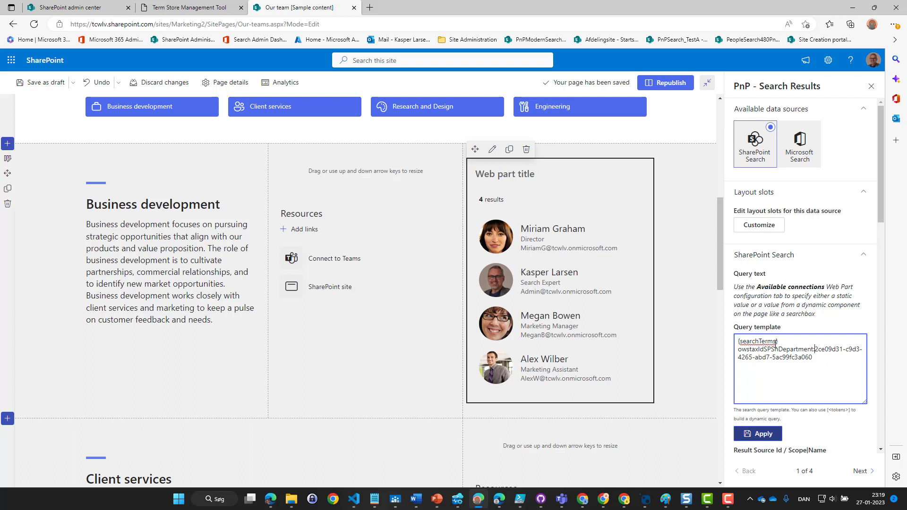
pyautogui.moveTo(785, 341); pyautogui.dragTo(708, 335)
pyautogui.press('Delete')
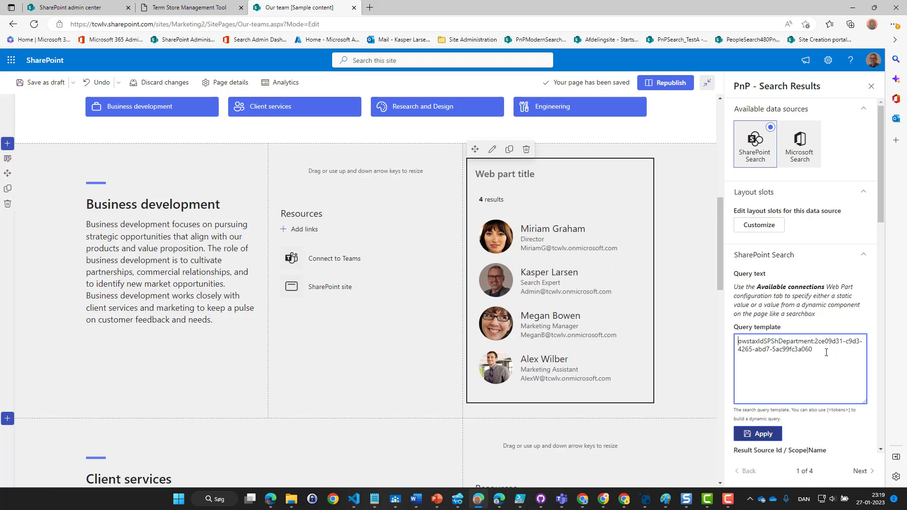
pyautogui.click(759, 437)
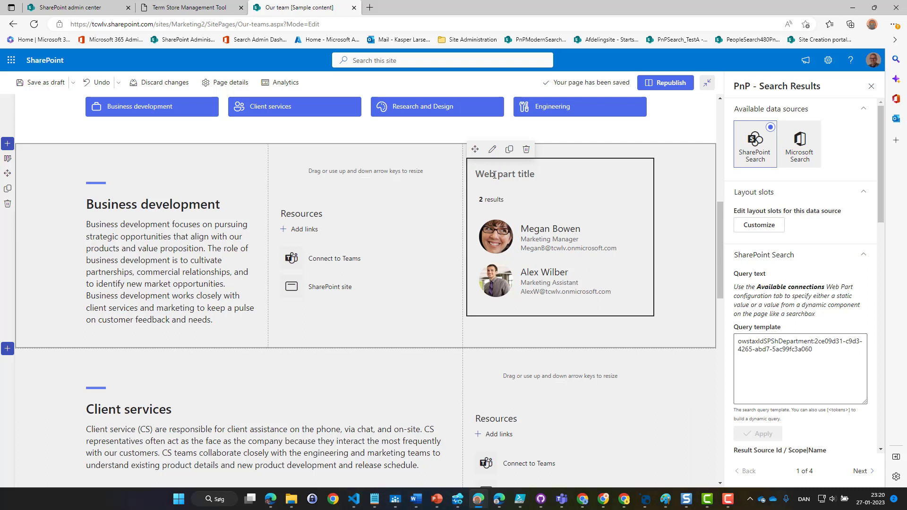
# Title the web part 'Our team', correcting the 'Out team' typo
pyautogui.write('Ma')
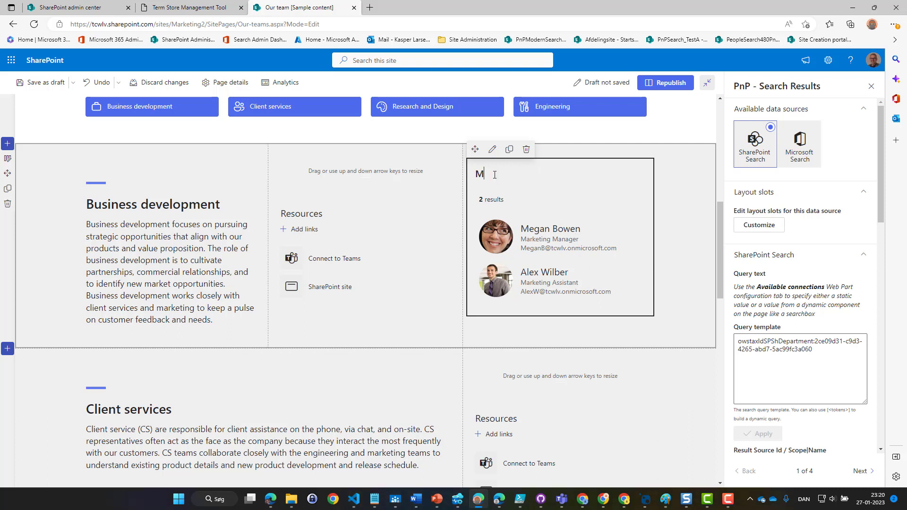
pyautogui.press('BackSpace')
pyautogui.press('BackSpace')
pyautogui.write('Out team')
pyautogui.press('Left')
pyautogui.press('BackSpace')
pyautogui.write('r')
pyautogui.moveTo(882, 192); pyautogui.dragTo(878, 333)
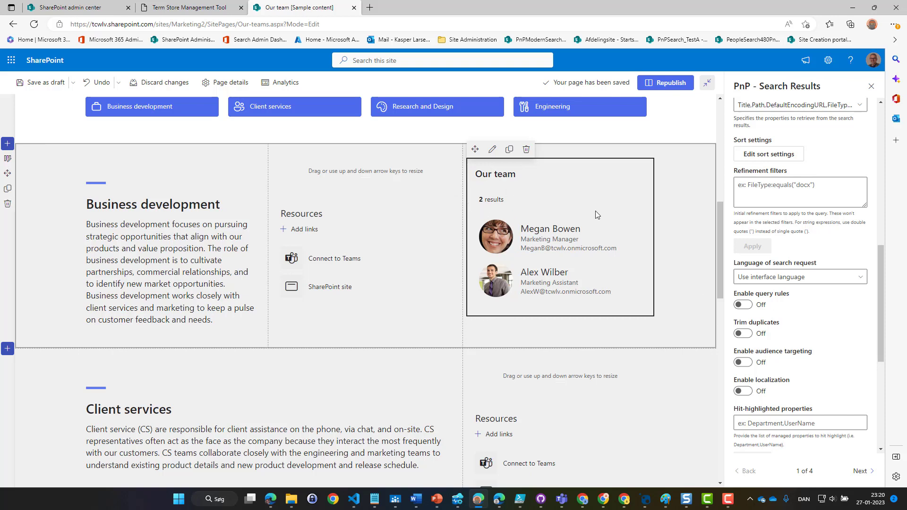
# Turn on Show paging for the Our team search results
pyautogui.moveTo(885, 279); pyautogui.dragTo(883, 325)
pyautogui.click(745, 364)
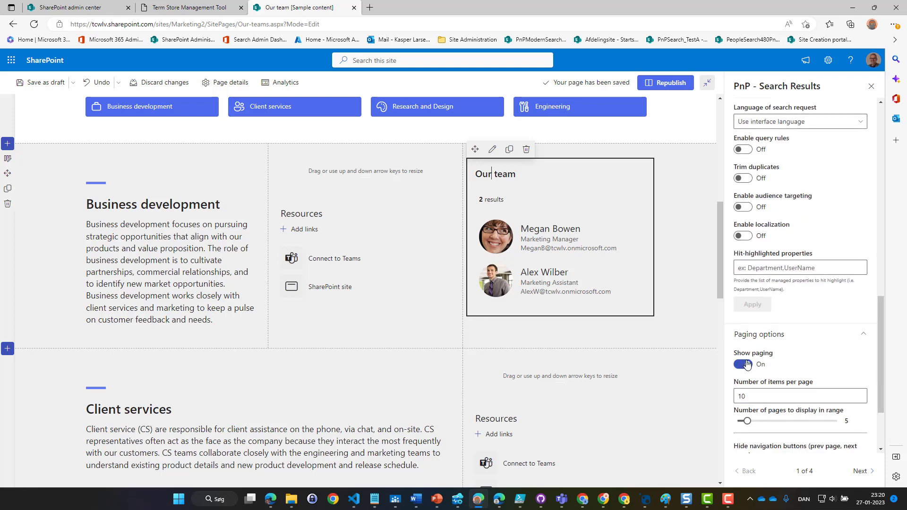
pyautogui.click(746, 364)
pyautogui.moveTo(884, 343); pyautogui.dragTo(877, 393)
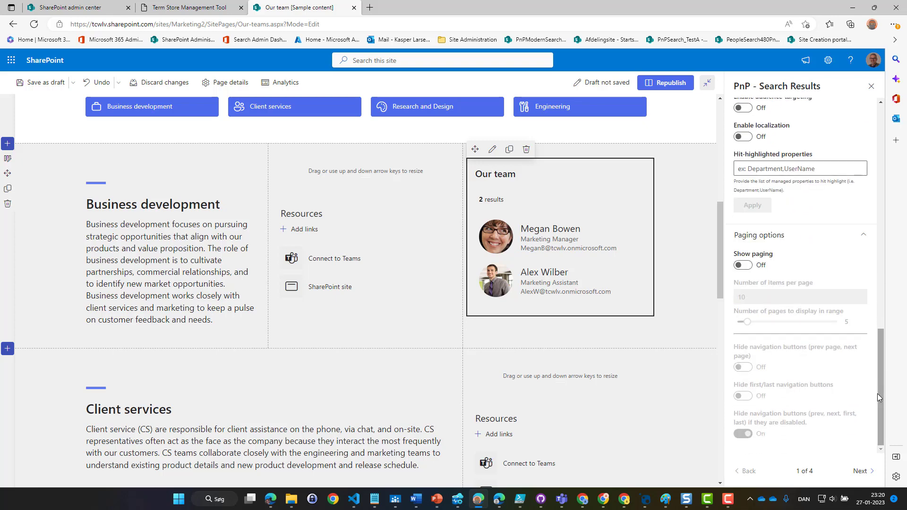
pyautogui.click(747, 267)
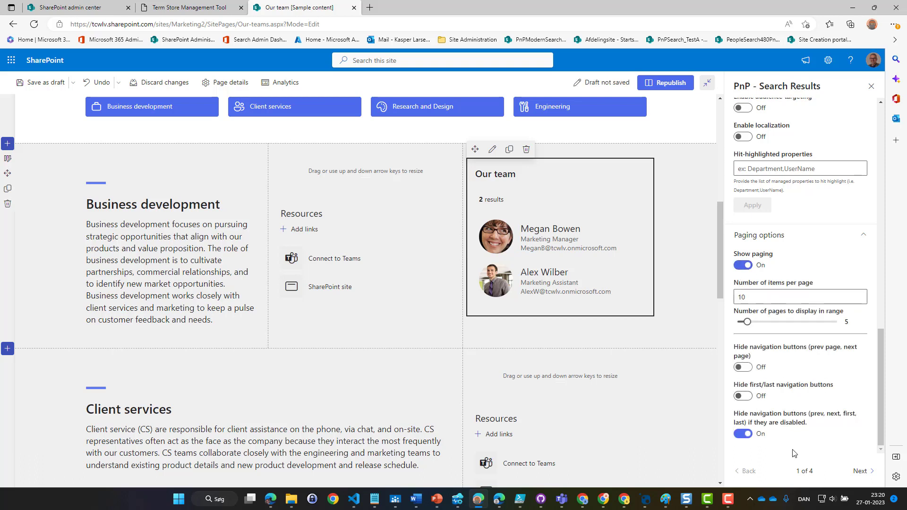
# On the layout settings page, turn Show results count off
pyautogui.click(861, 473)
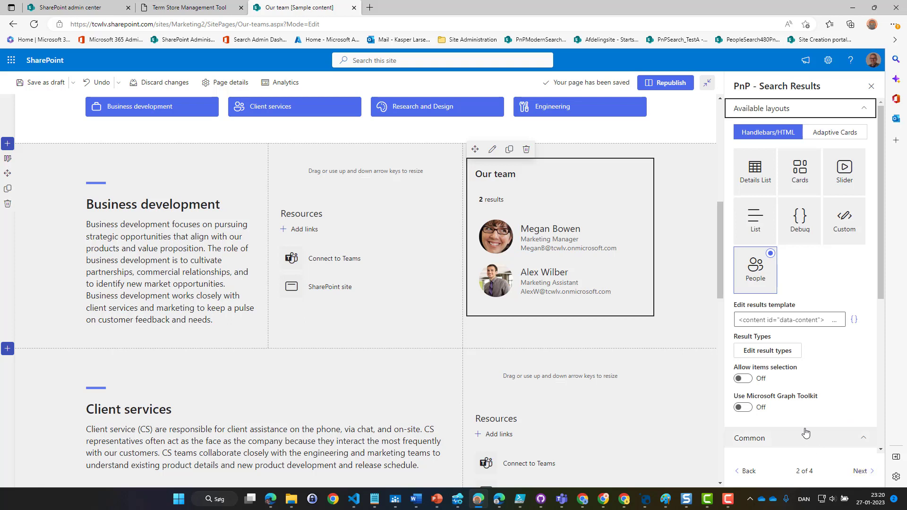
pyautogui.moveTo(878, 282); pyautogui.dragTo(756, 362)
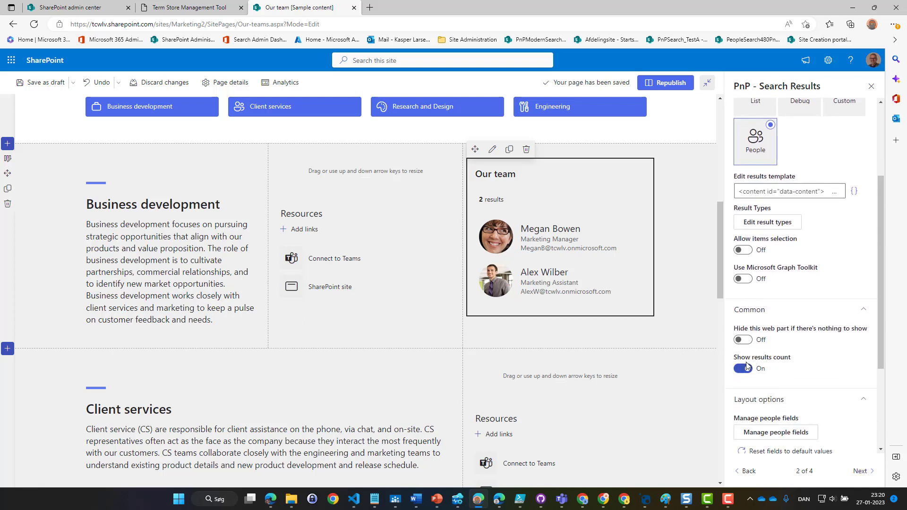
pyautogui.click(744, 369)
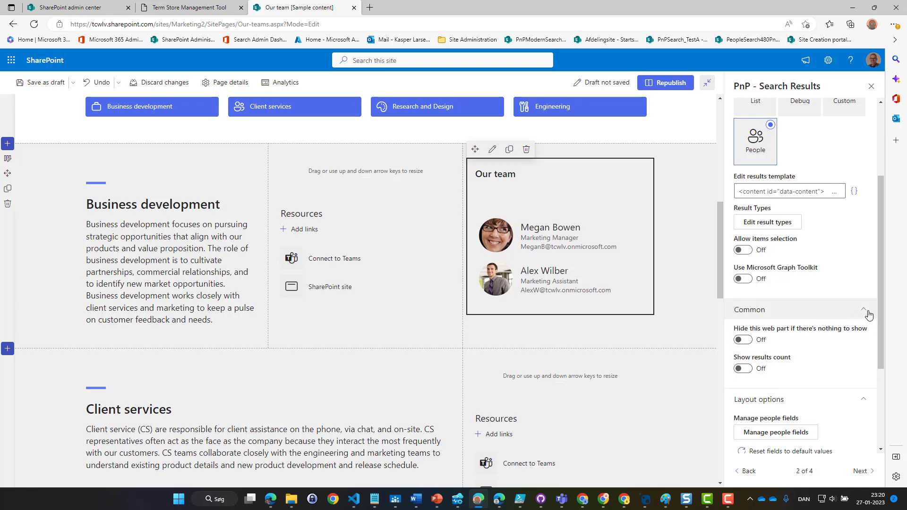
pyautogui.scroll(-3, 836, 356)
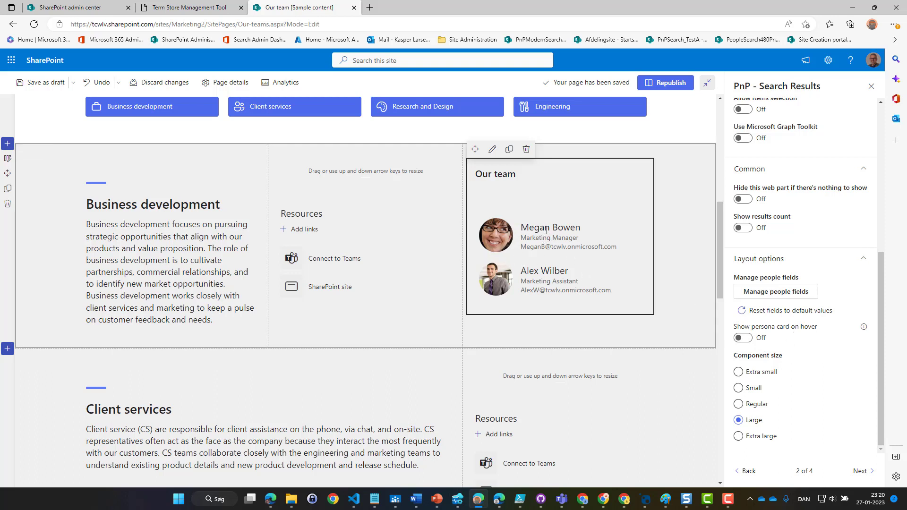
# Enable Show persona card on hover, set Component size to Extra large, and republish the page
pyautogui.click(744, 338)
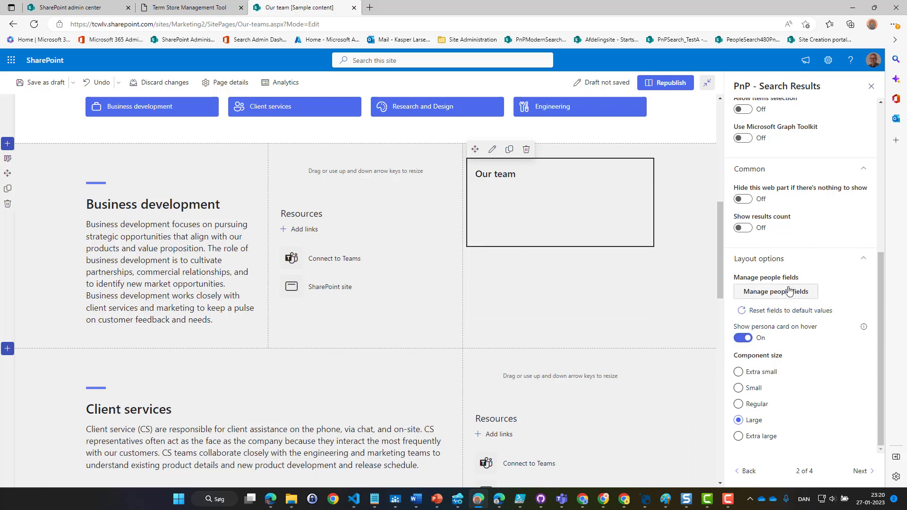
pyautogui.moveTo(532, 239)
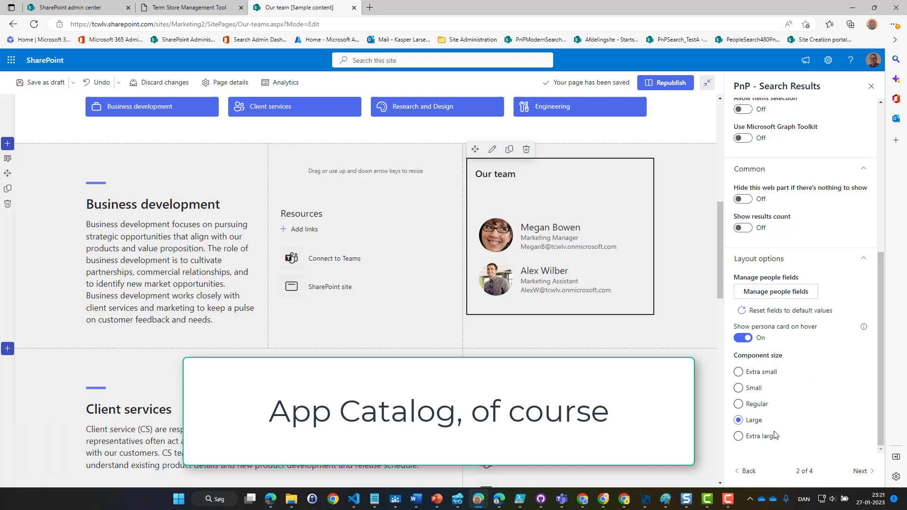
pyautogui.click(740, 438)
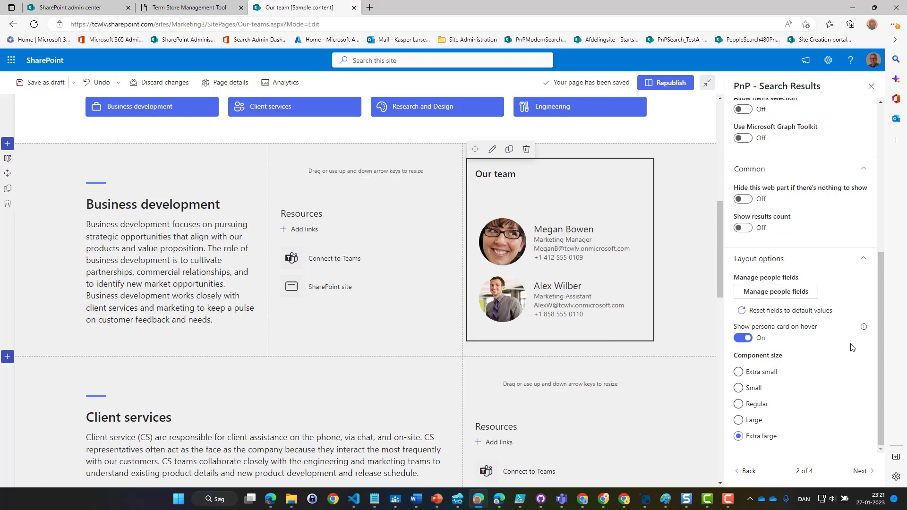
pyautogui.moveTo(879, 316); pyautogui.dragTo(890, 158)
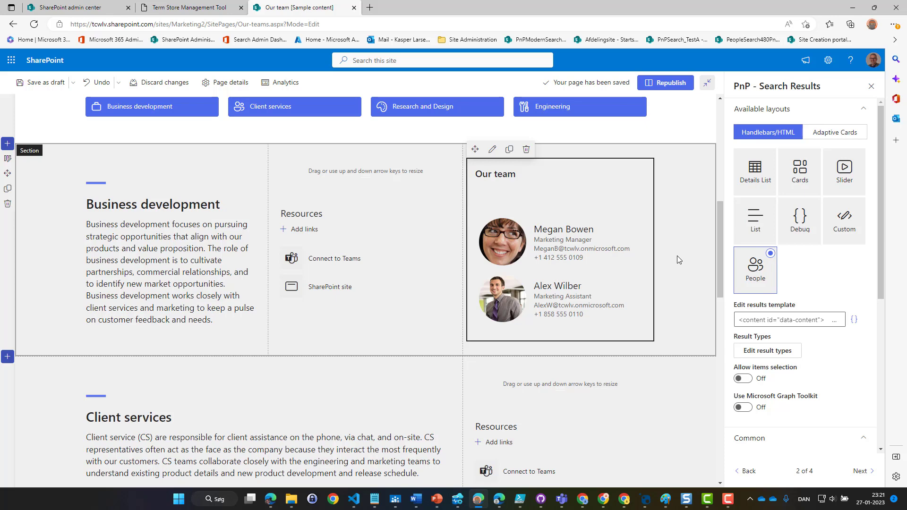
pyautogui.click(660, 84)
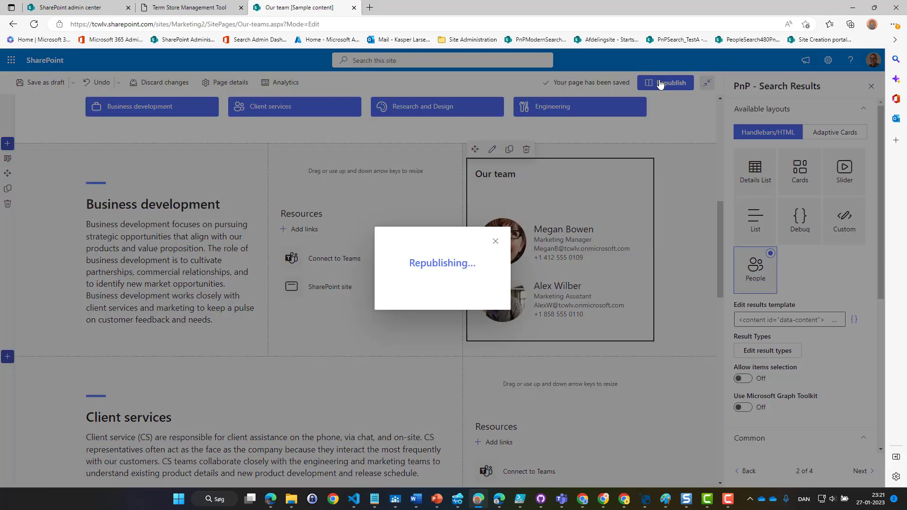